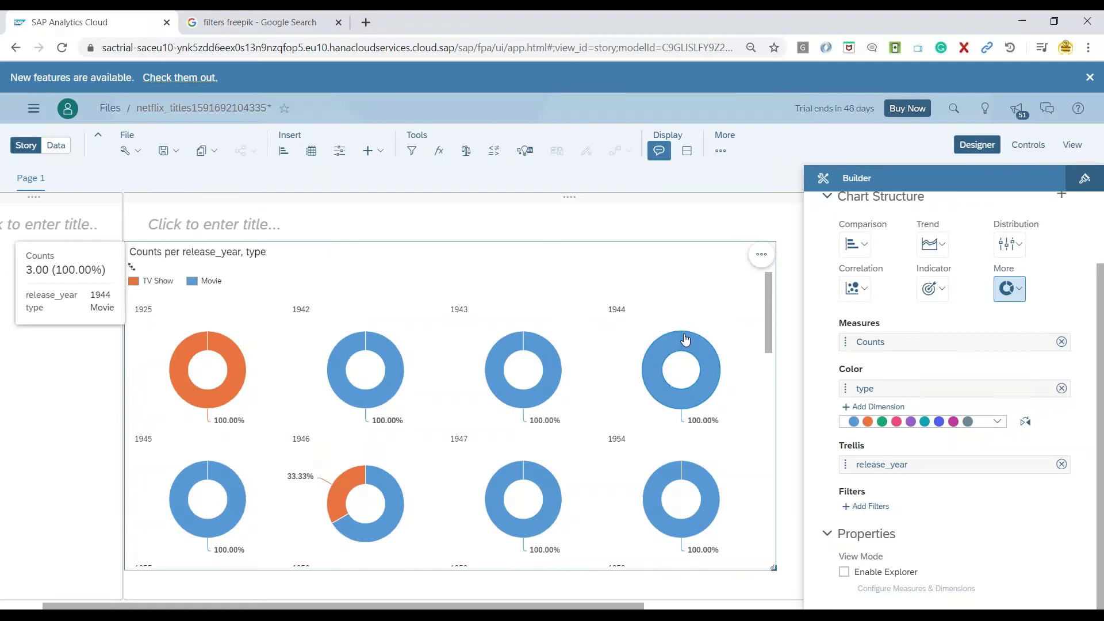
click(790, 334)
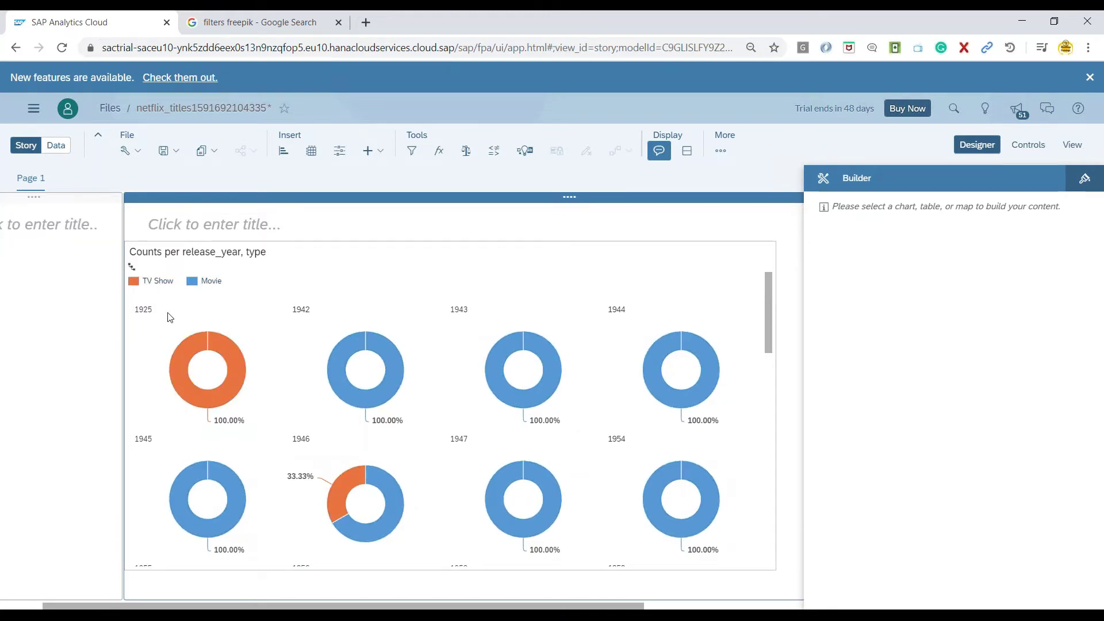
scroll(440, 354, down, 3)
scroll(439, 353, down, 10)
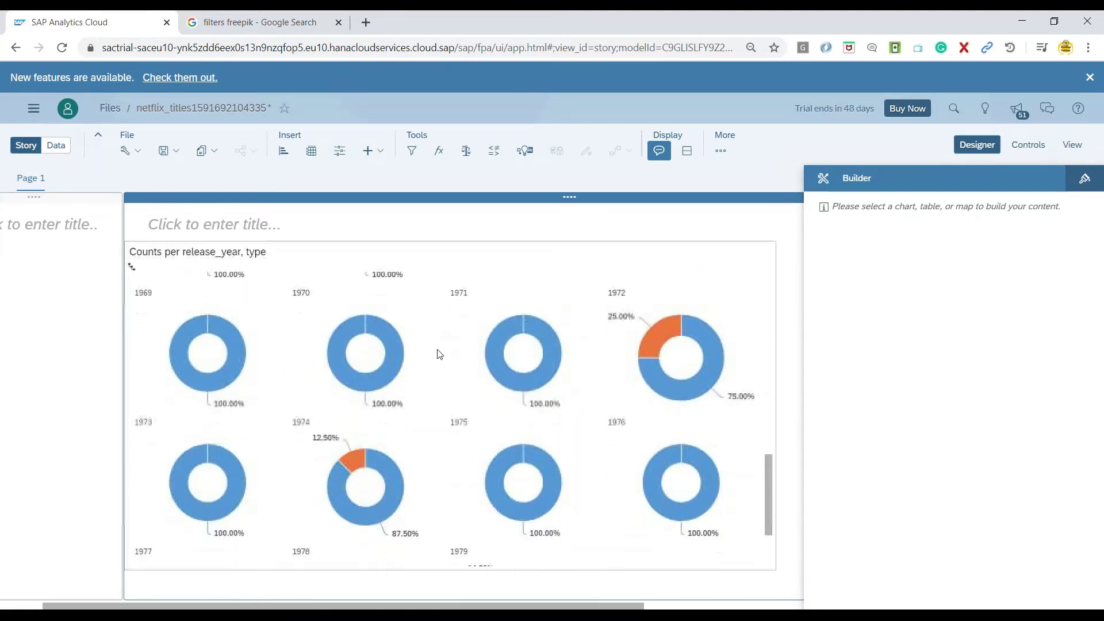
scroll(439, 354, up, 15)
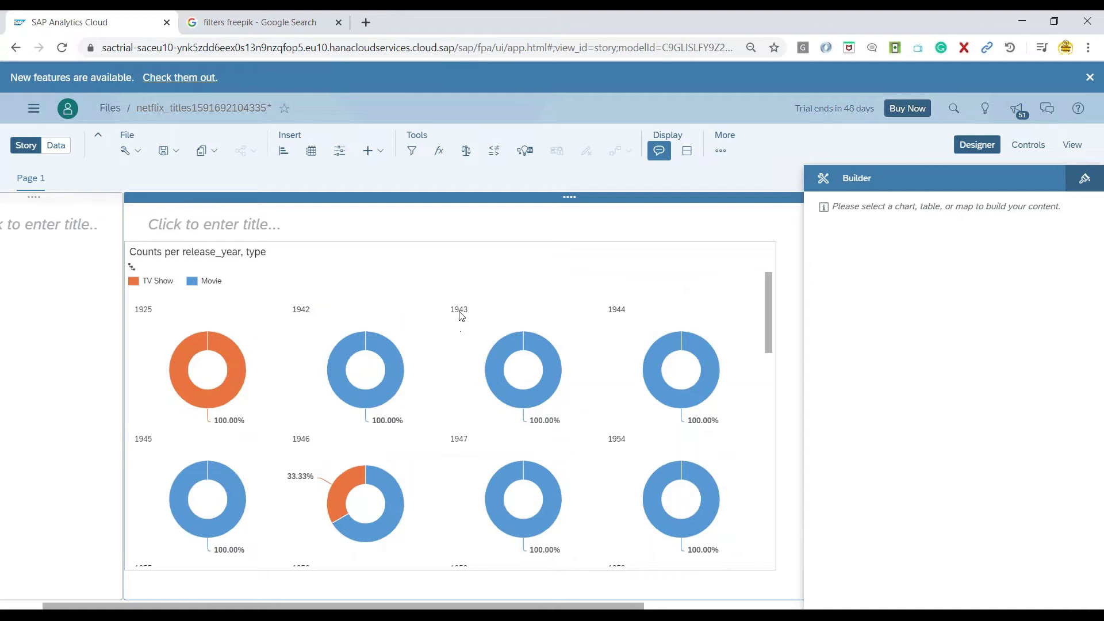
scroll(432, 330, down, 10)
scroll(435, 337, down, 2)
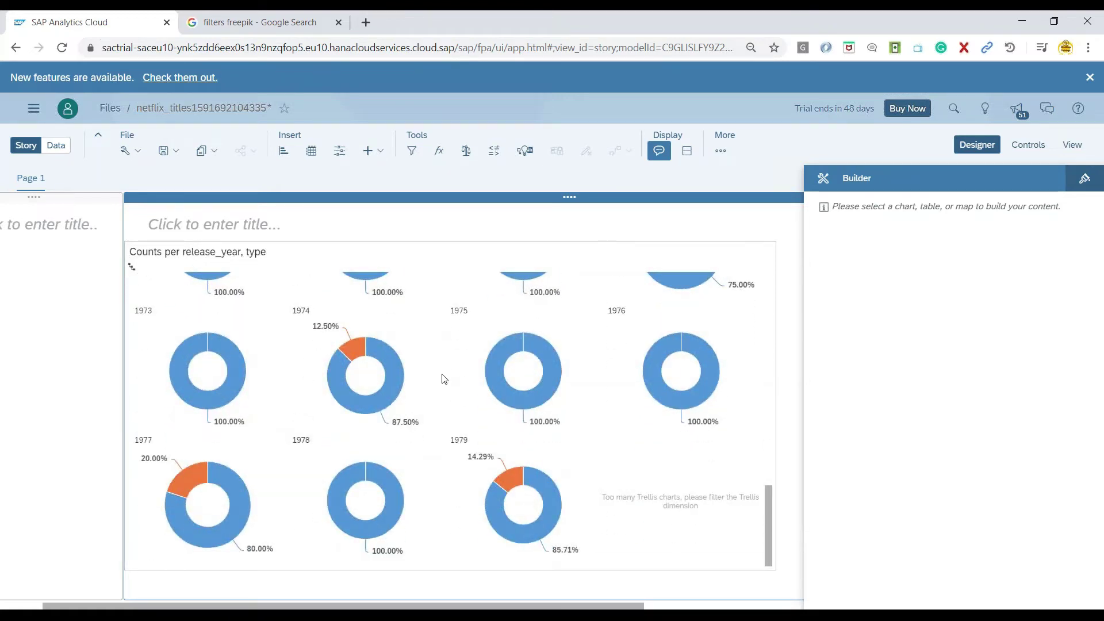
scroll(444, 379, up, 5)
scroll(443, 376, up, 5)
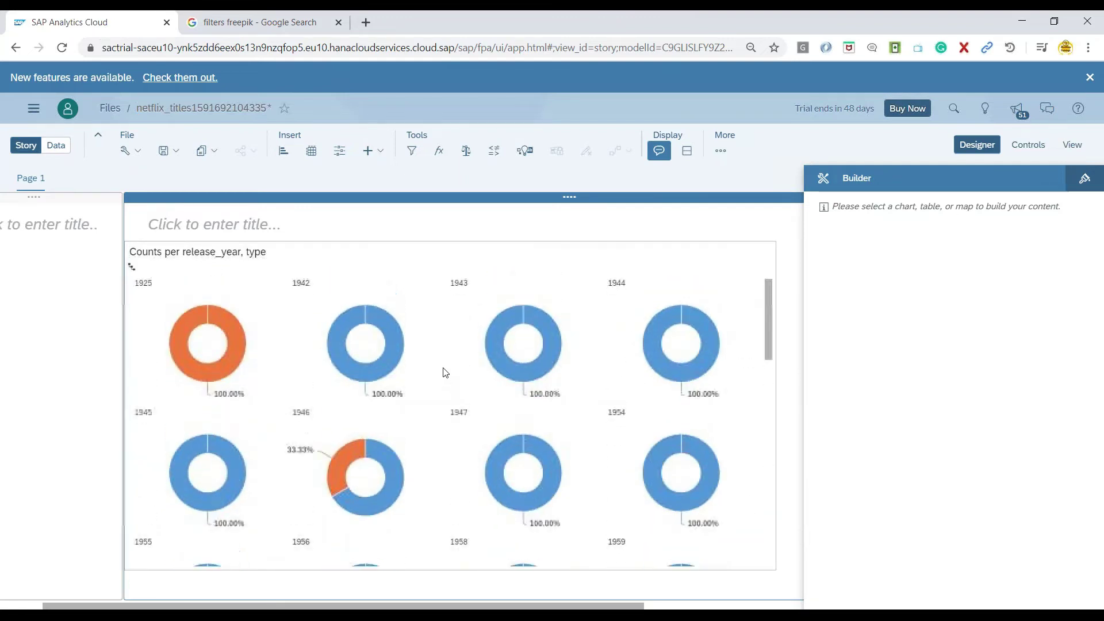
click(460, 253)
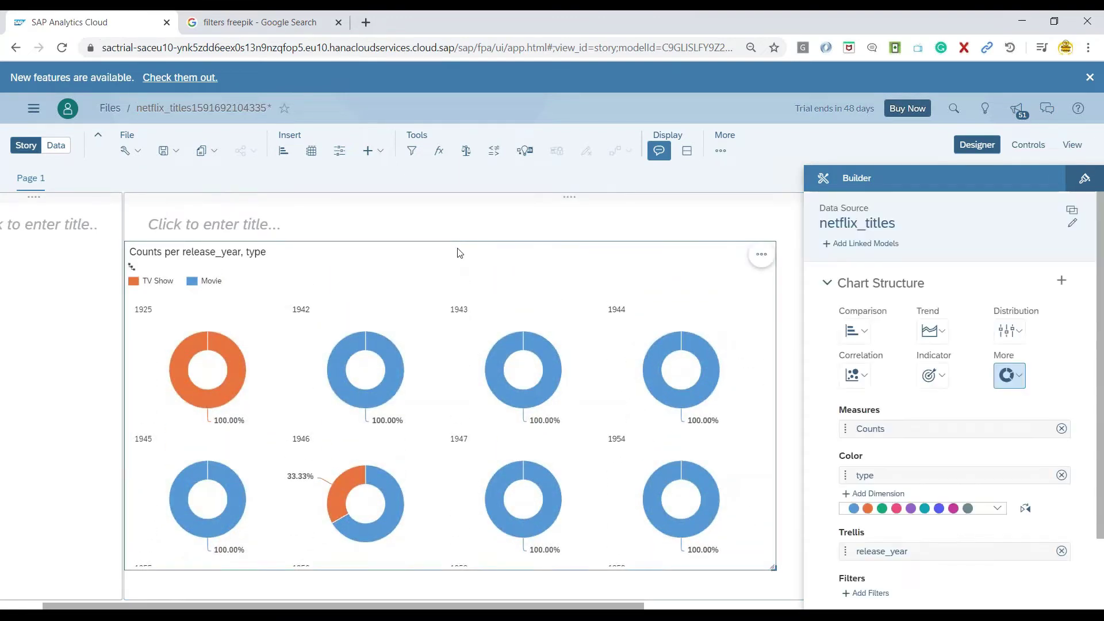
scroll(1035, 455, down, 2)
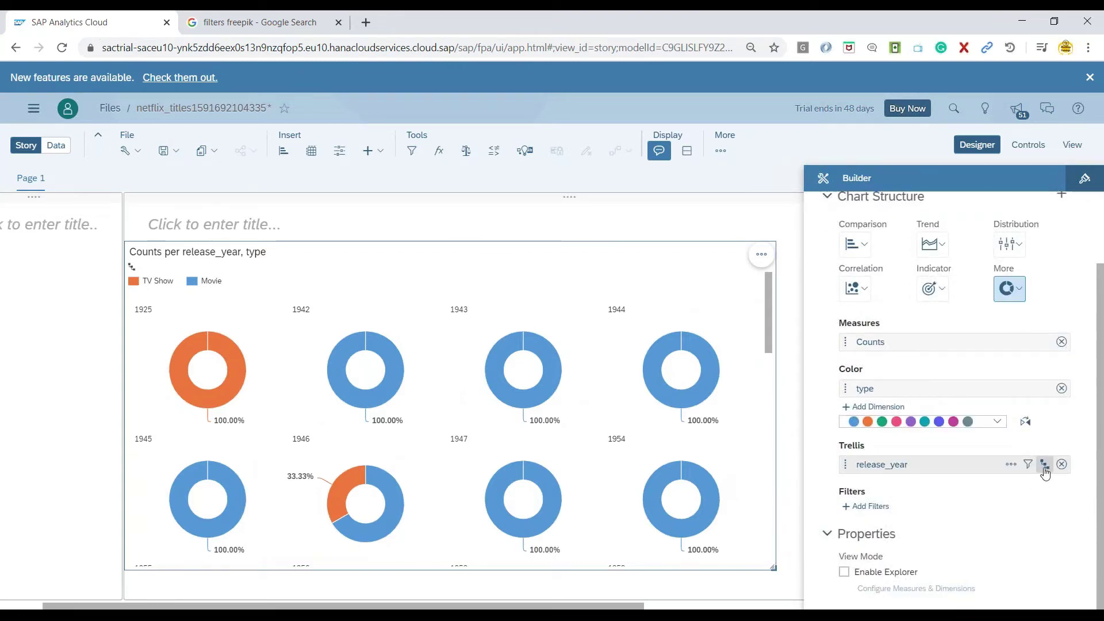
Filter the release_year trellis to a fixed range from 2018 to 2020.
click(1029, 465)
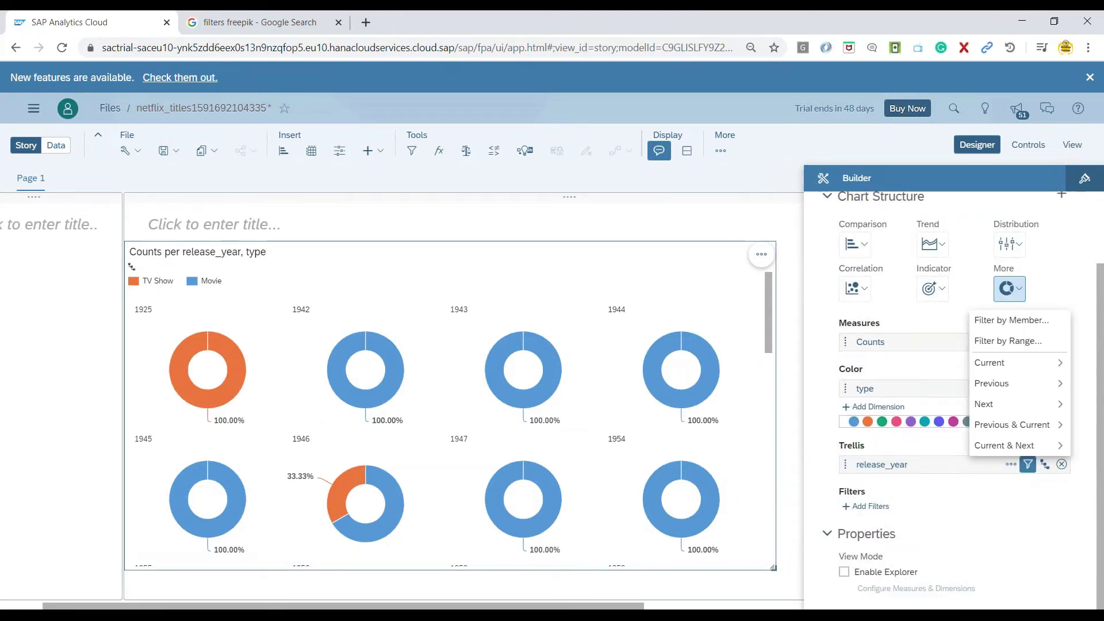
click(1015, 342)
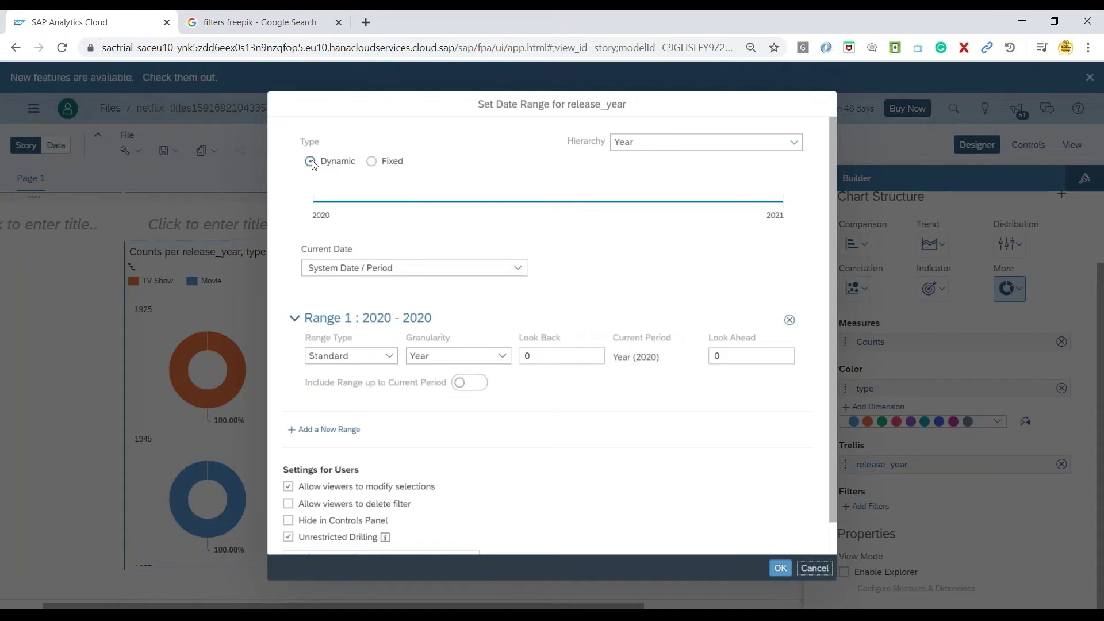
click(384, 168)
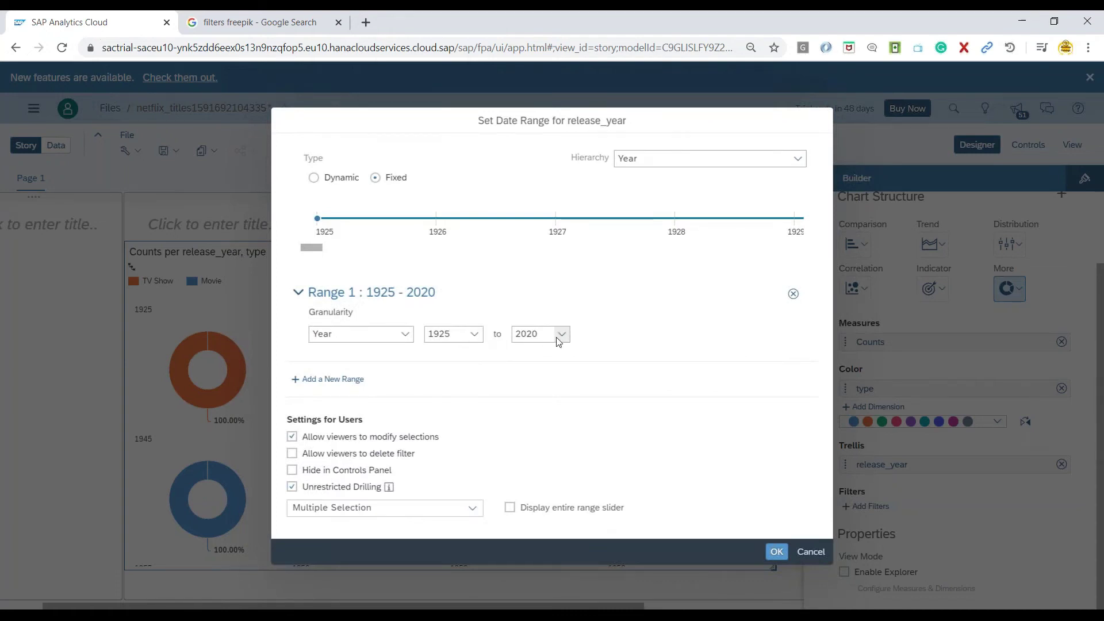
click(474, 334)
scroll(469, 413, down, 10)
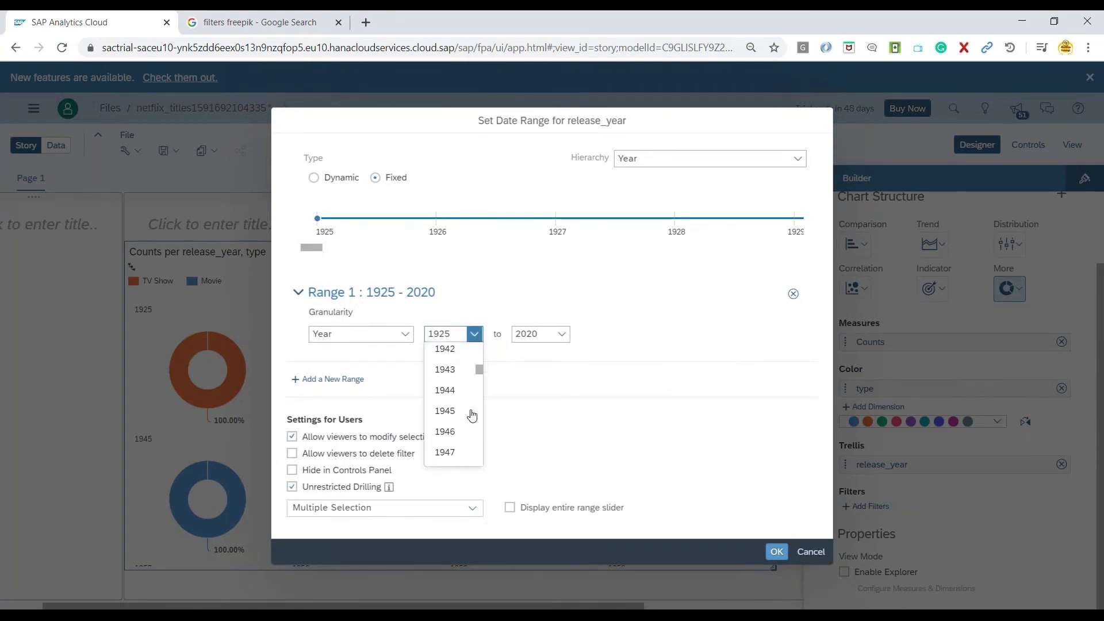
drag(478, 410, 479, 469)
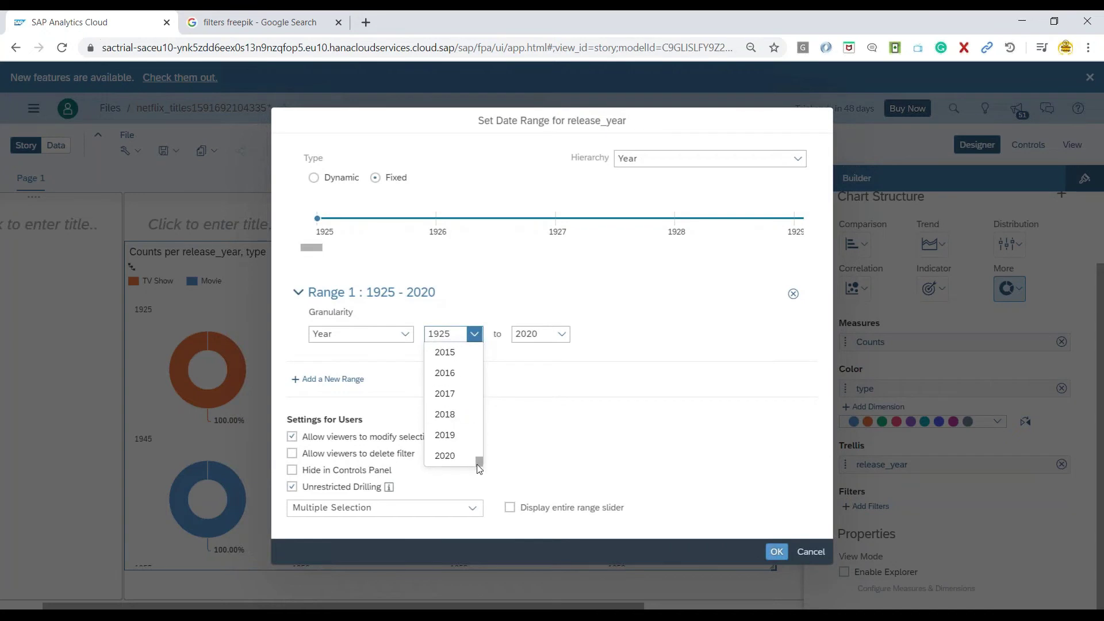
click(454, 414)
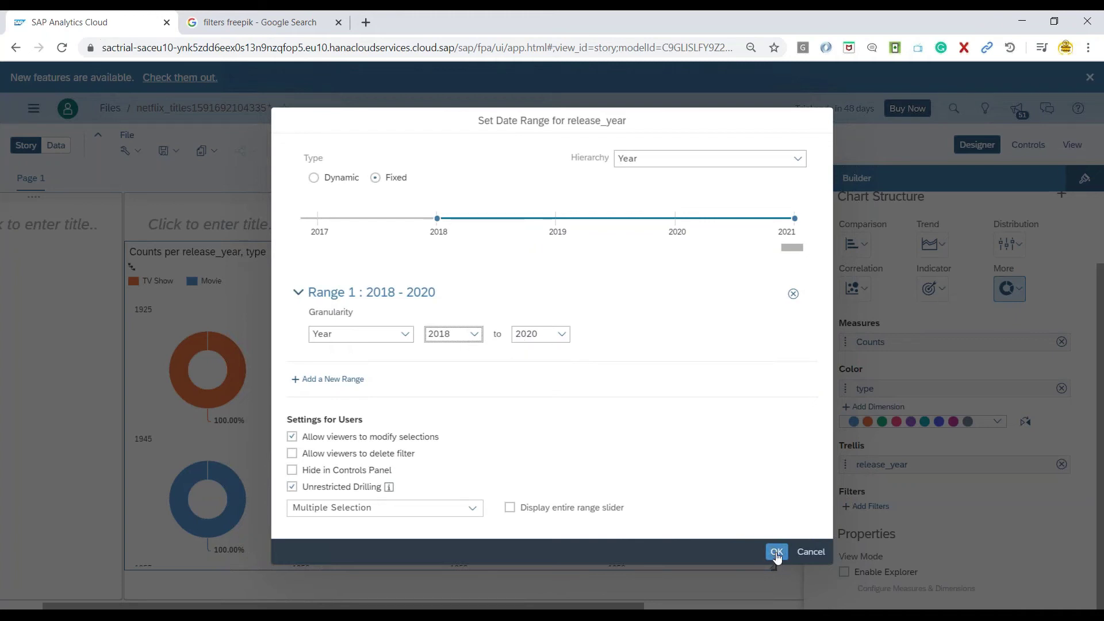
click(776, 553)
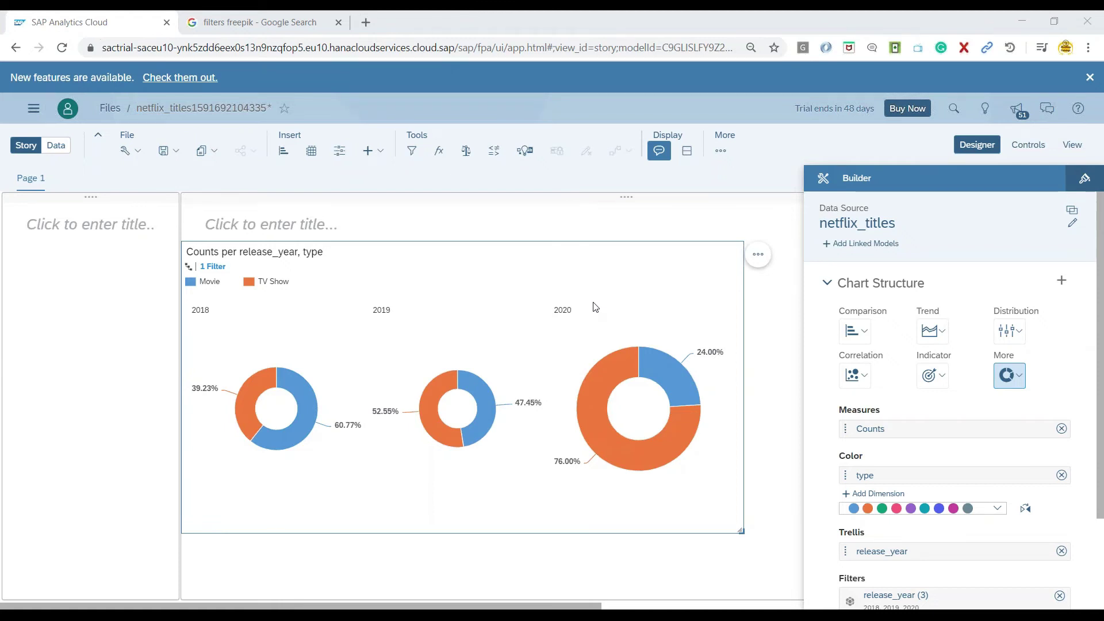
Remove the release_year filter from the Builder's Filters section.
scroll(880, 358, down, 2)
click(1060, 493)
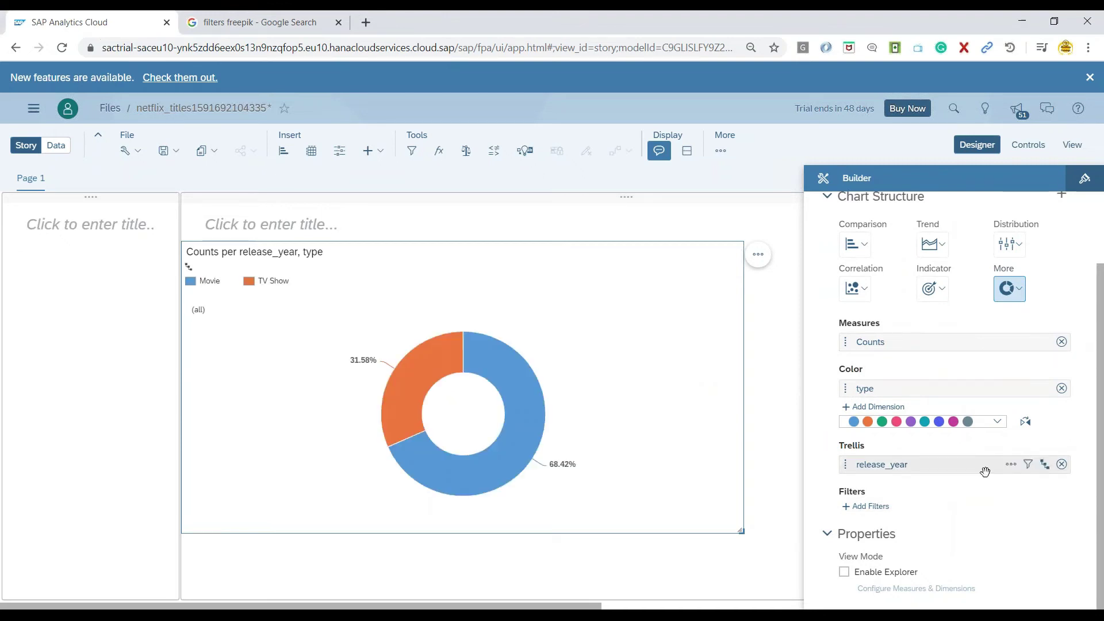
mouse_move(1036, 465)
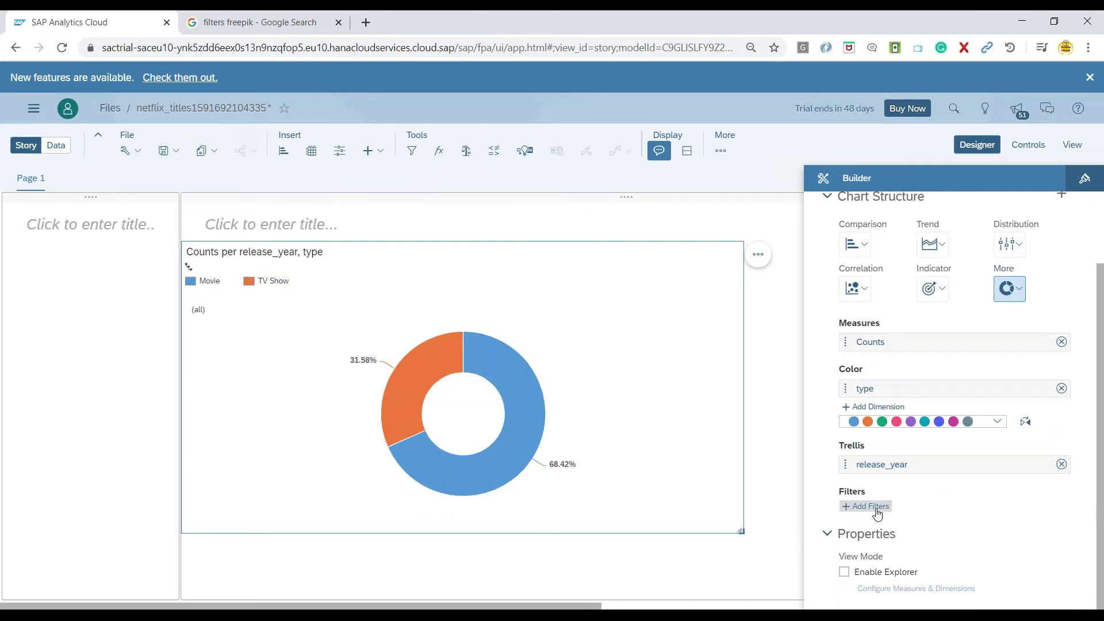
Apply a dynamic release_year range filter with a 3-year look back.
click(1029, 466)
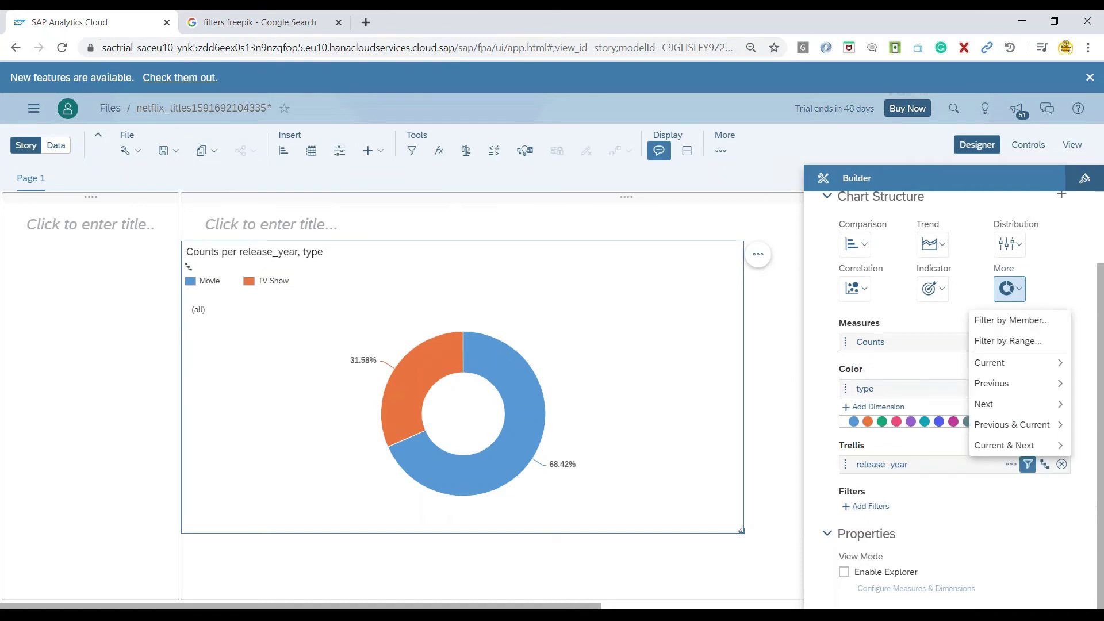
click(1028, 347)
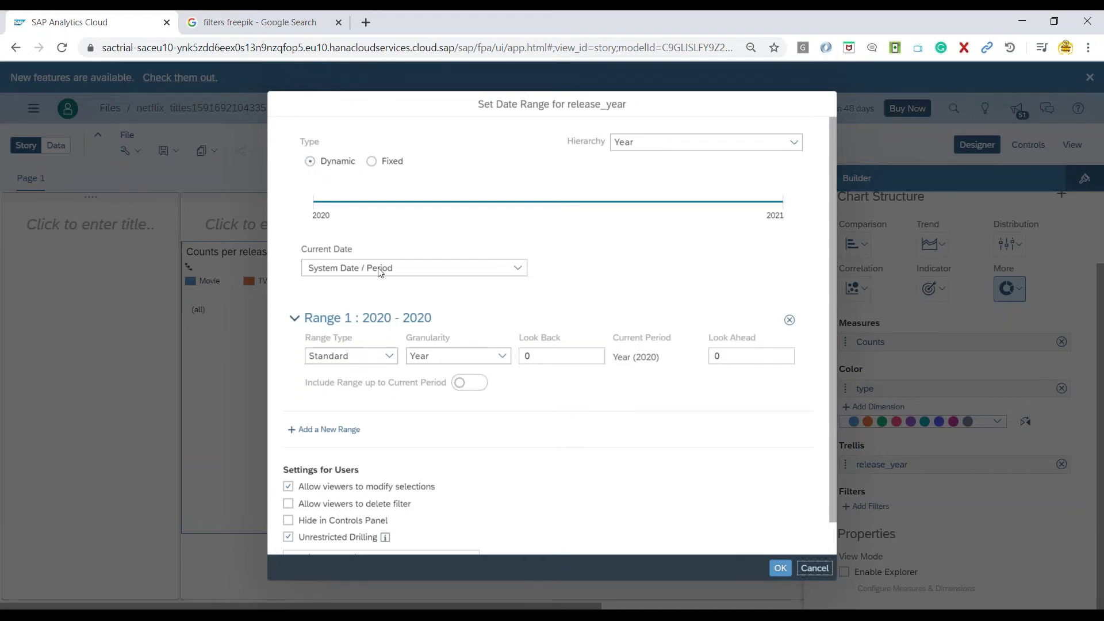
click(550, 360)
key(BackSpace)
text(3)
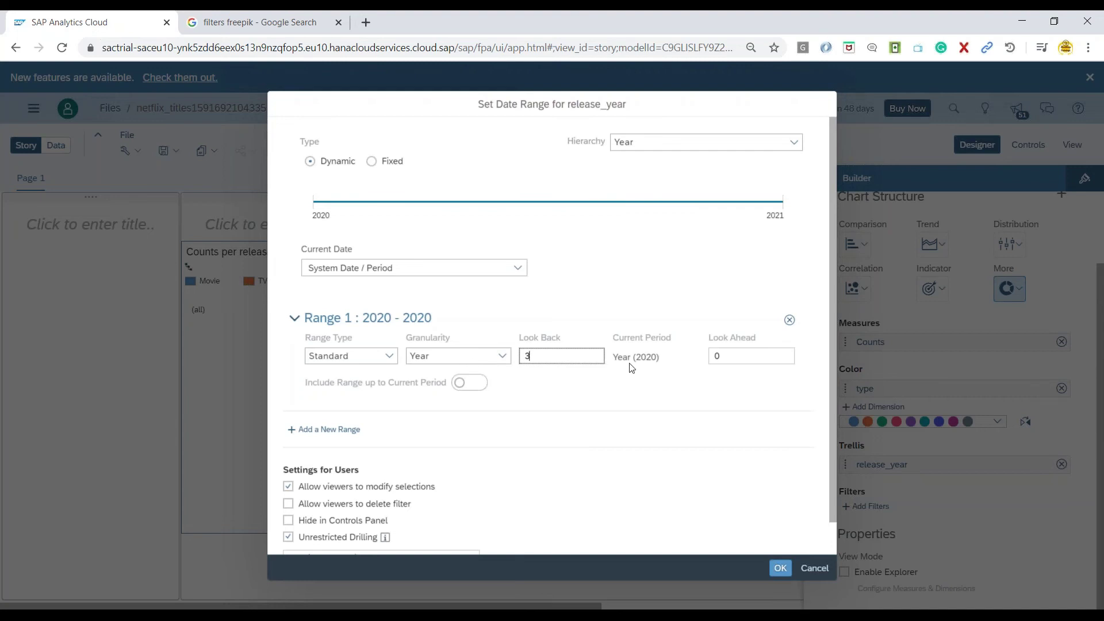
click(780, 568)
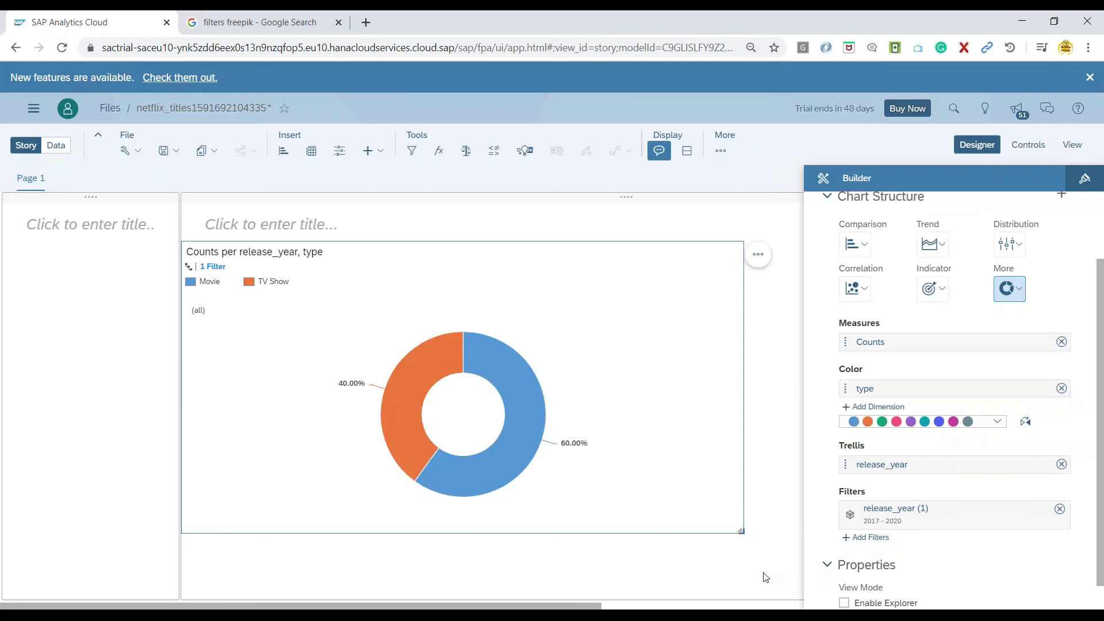
Set release_year to hierarchy Level 2 and widen the chart to show one donut per year.
click(190, 268)
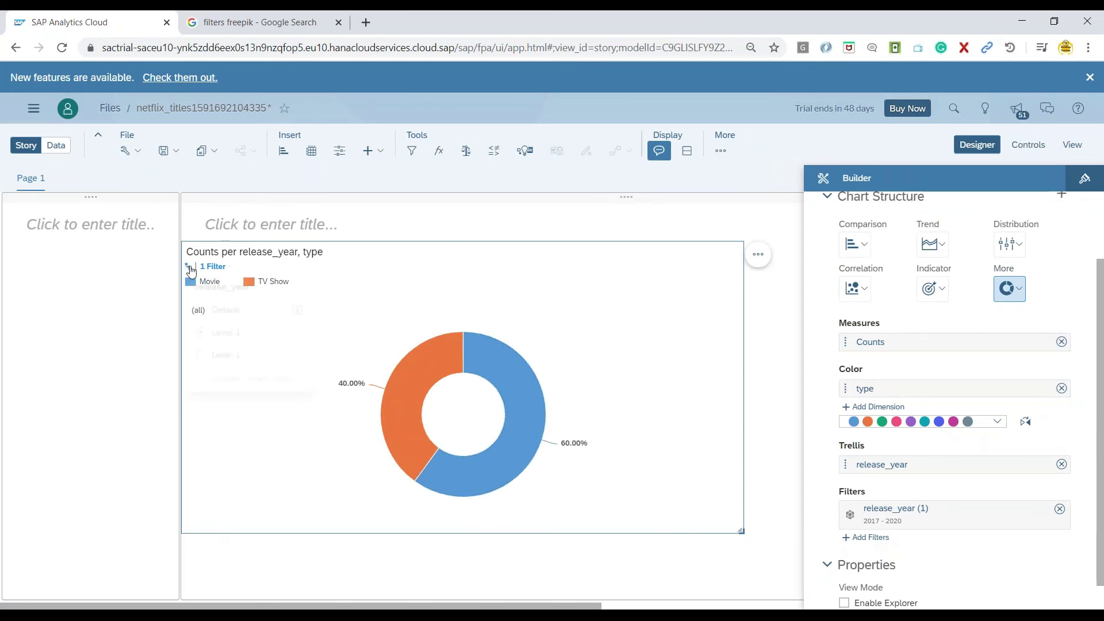
click(230, 355)
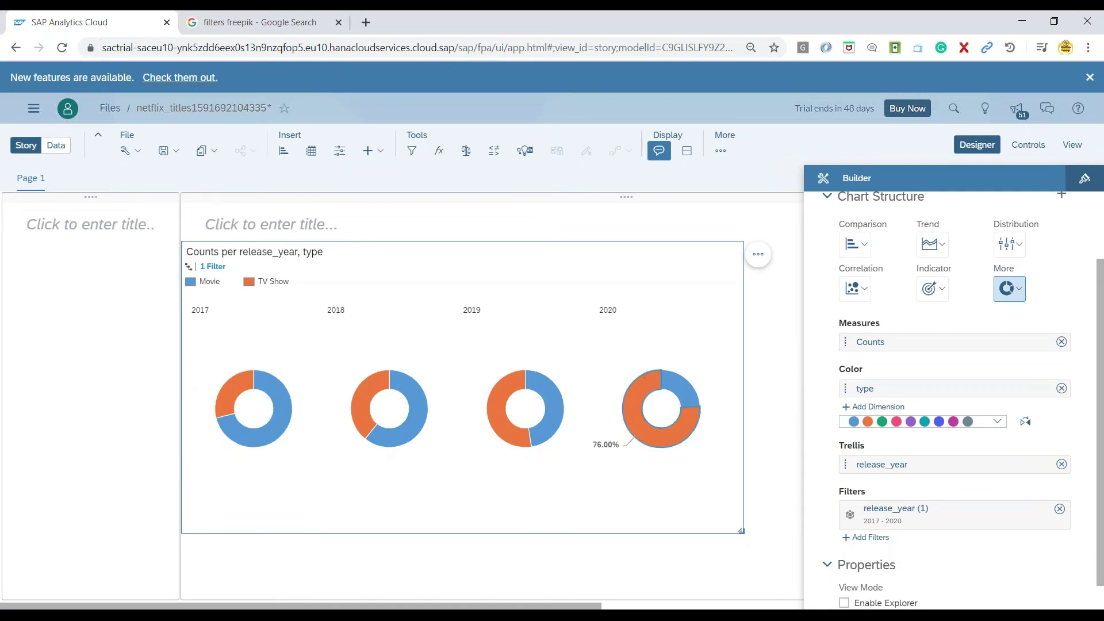
mouse_move(682, 420)
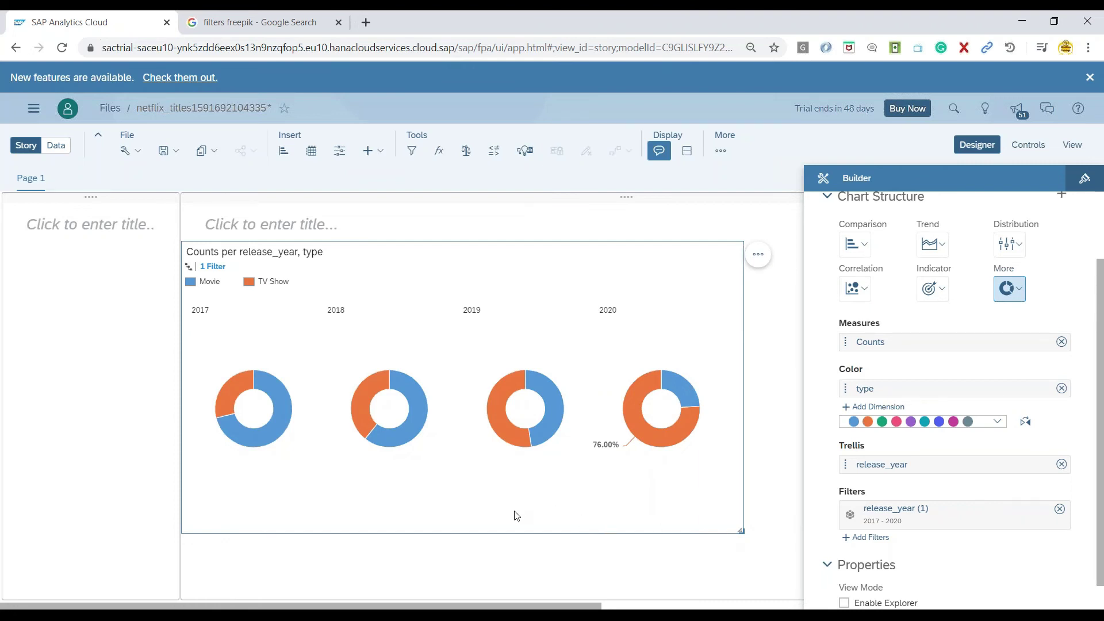
drag(741, 529, 663, 531)
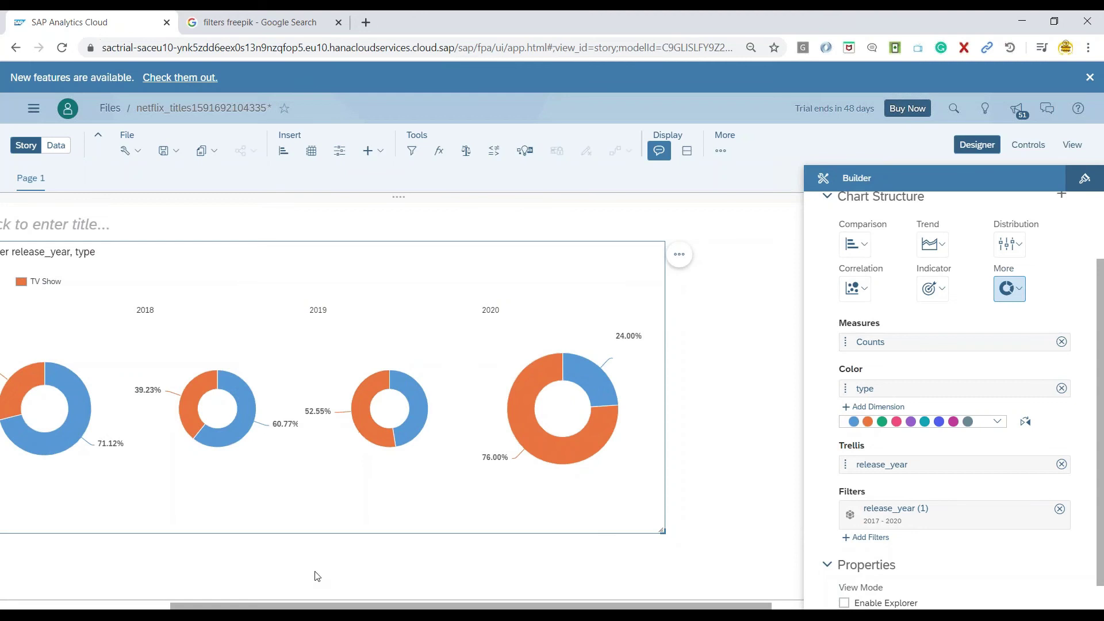
drag(320, 607, 197, 598)
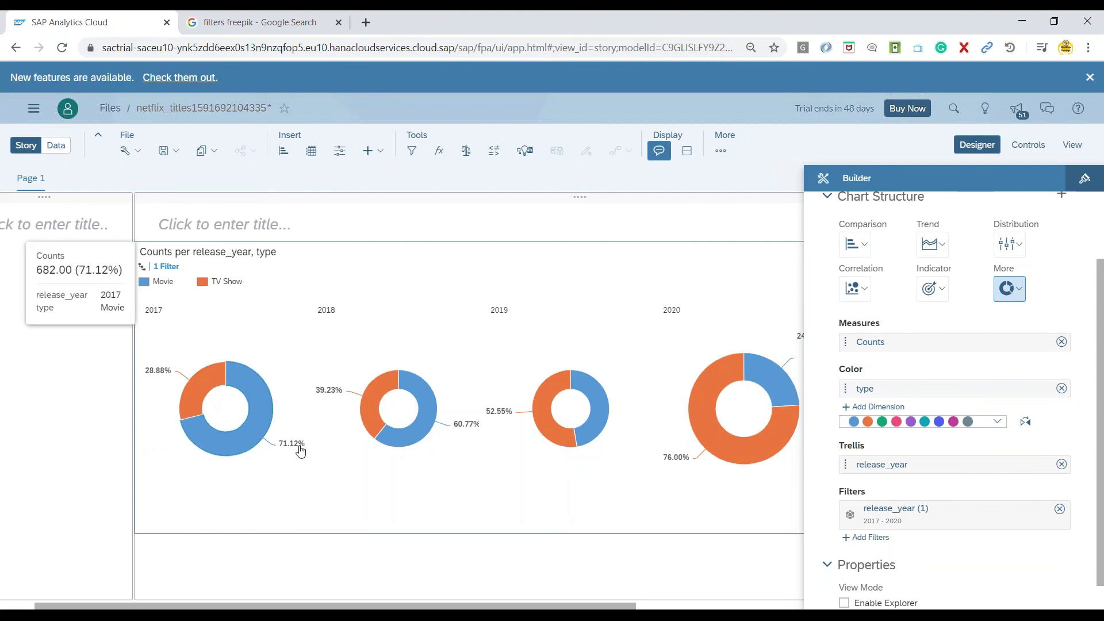
mouse_move(154, 377)
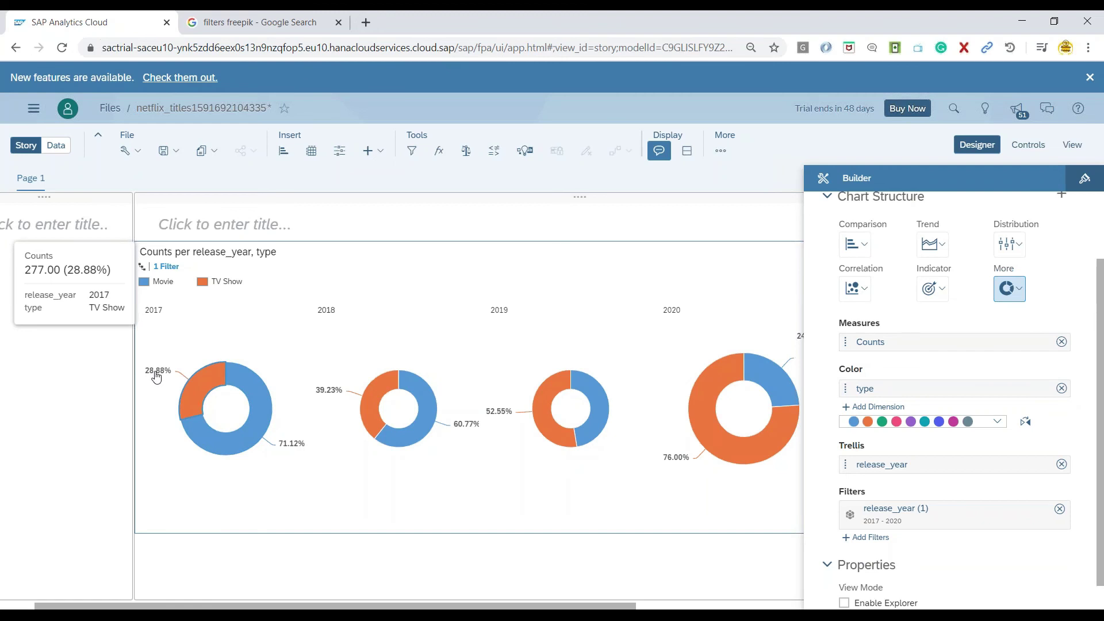
mouse_move(292, 453)
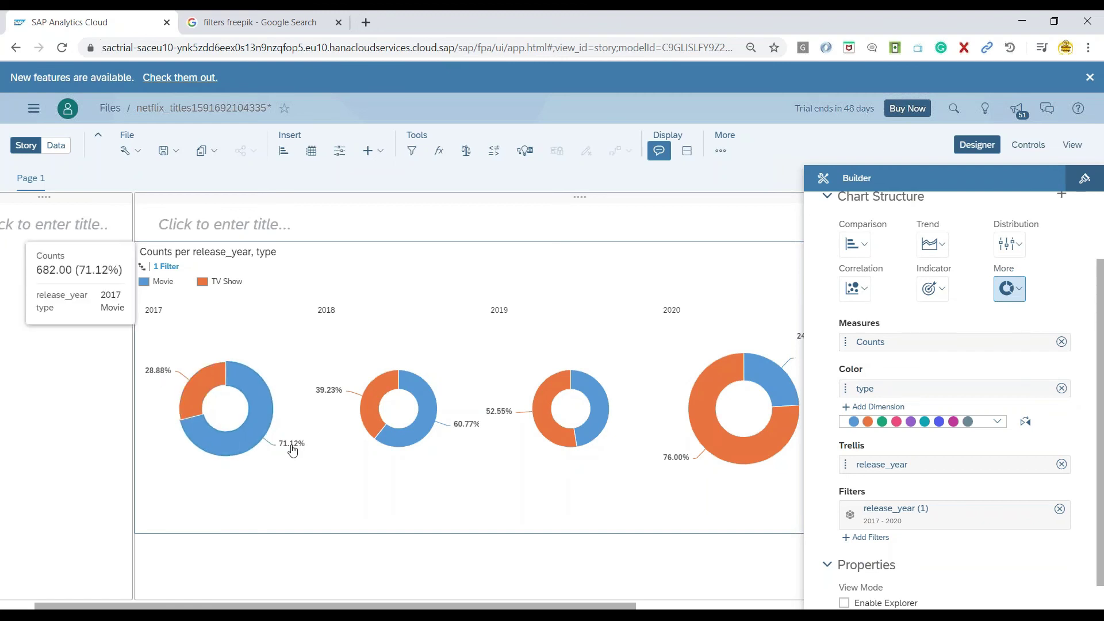